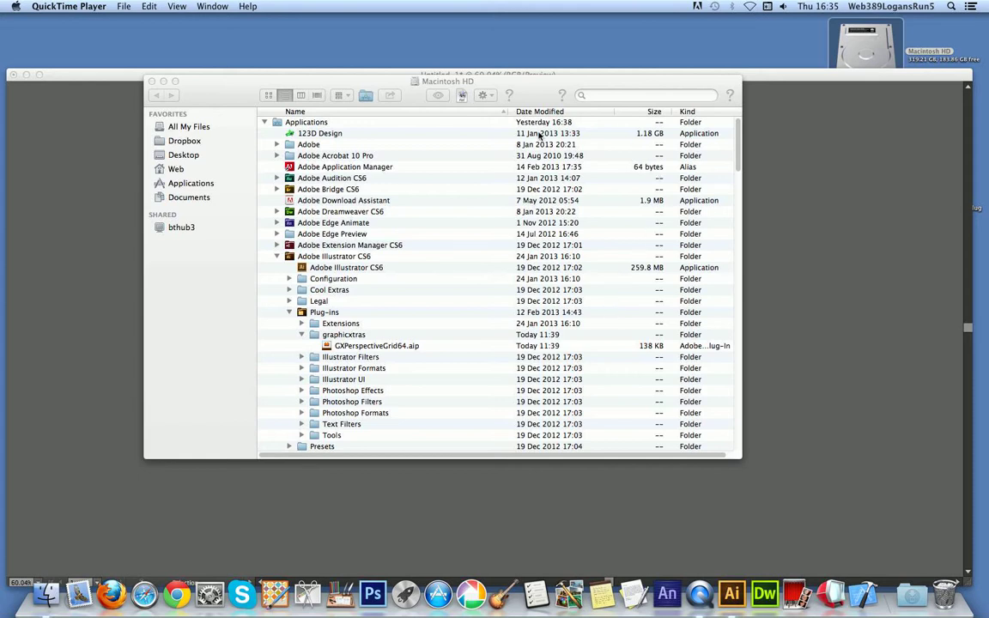
Bring forward the Finder window showing GXPerspectiveGrid64.aip in the graphicxtras Plug-ins folder.
left_click(370, 82)
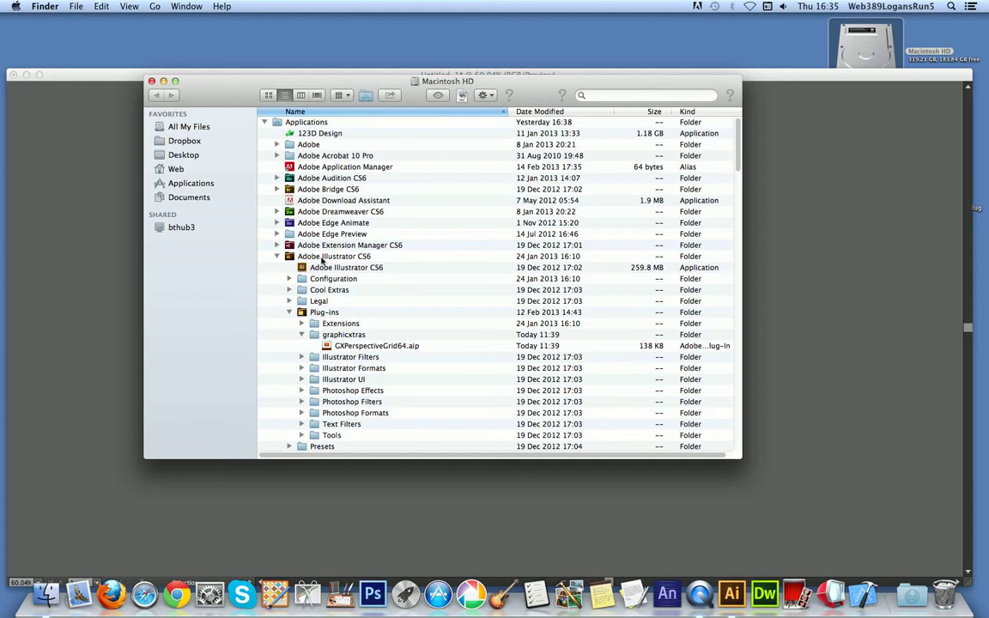
Switch to the blank Untitled-1 document in Illustrator CS6.
left_click(119, 77)
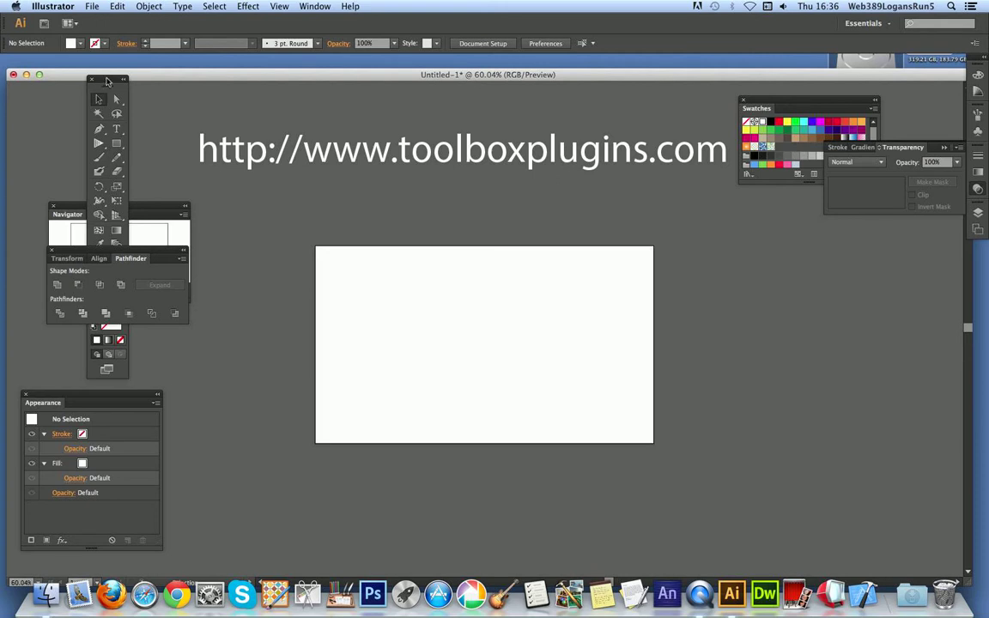
left_click(99, 144)
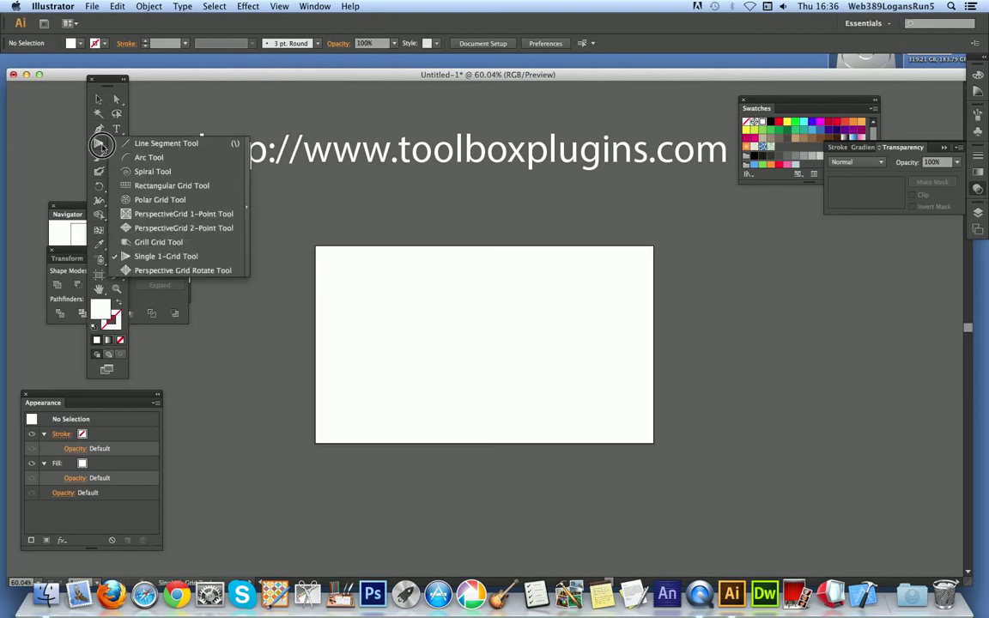
left_click_drag(100, 144, 150, 143)
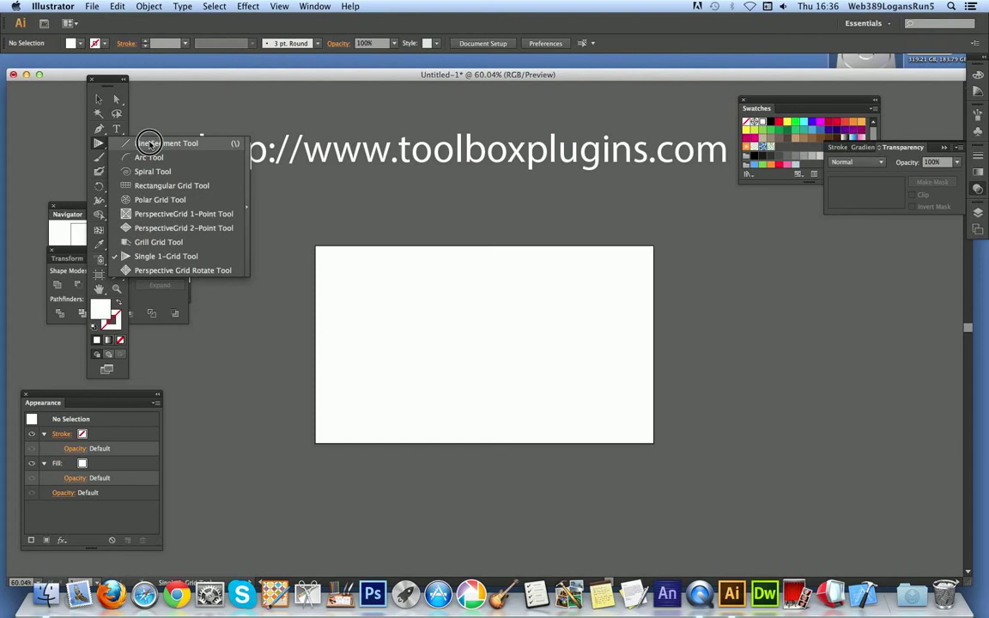
left_click_drag(149, 143, 175, 260)
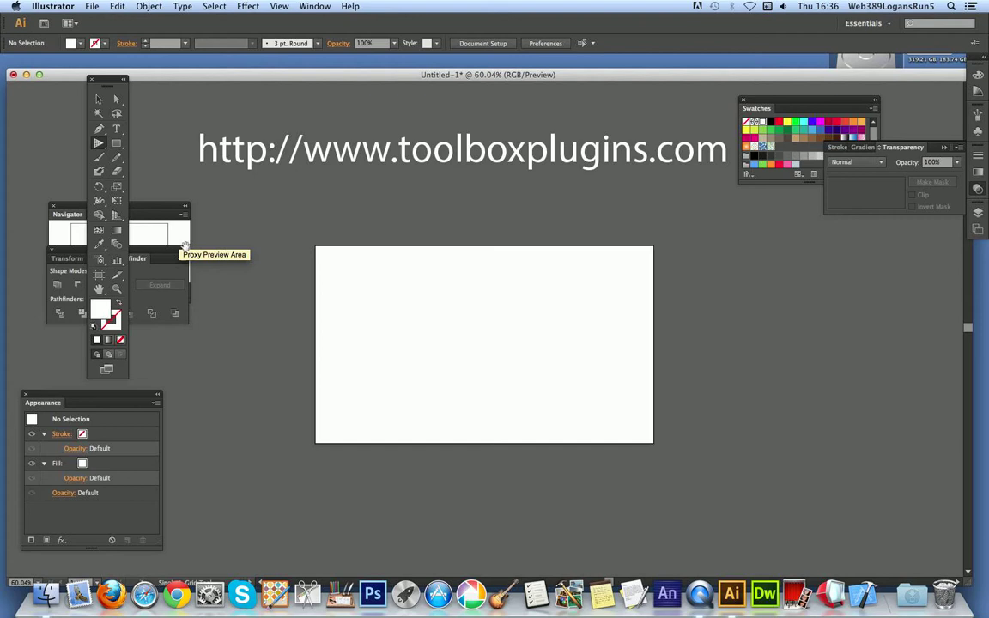
Set the fill to None and the stroke to black at 1 pt.
left_click(70, 43)
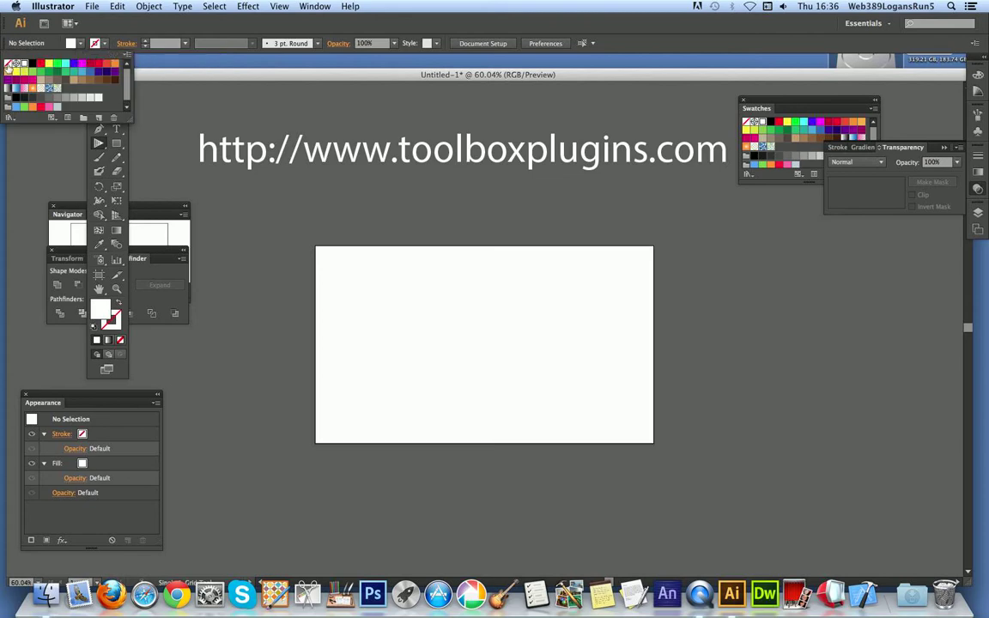
left_click(8, 65)
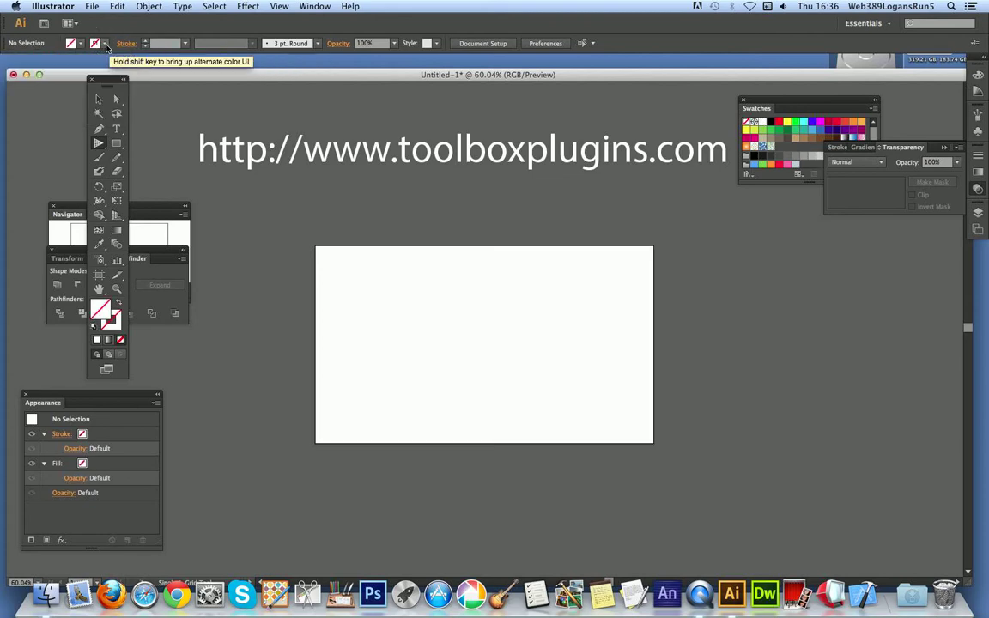
left_click(105, 44)
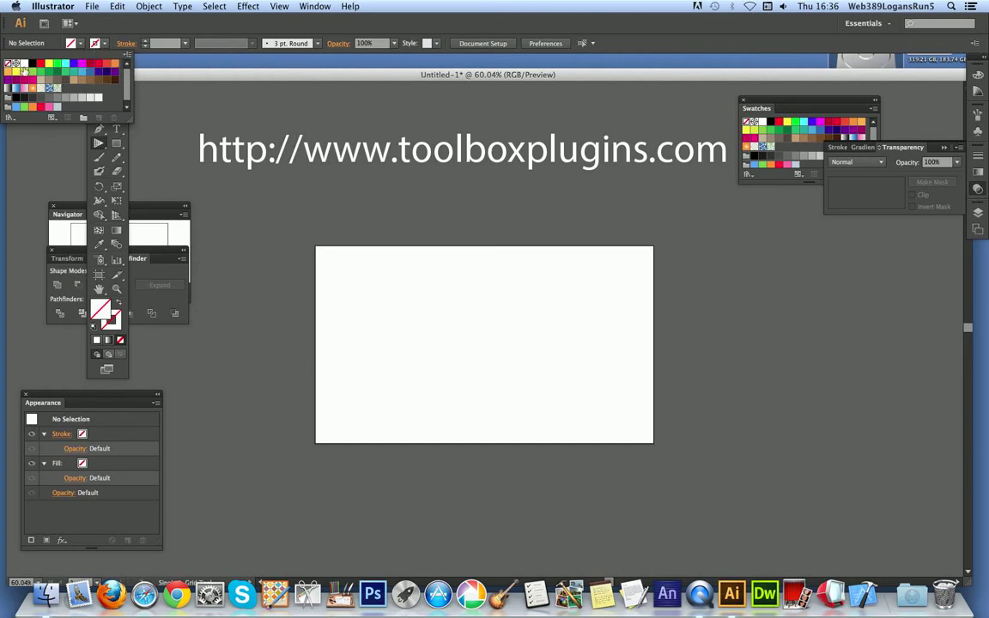
left_click(32, 63)
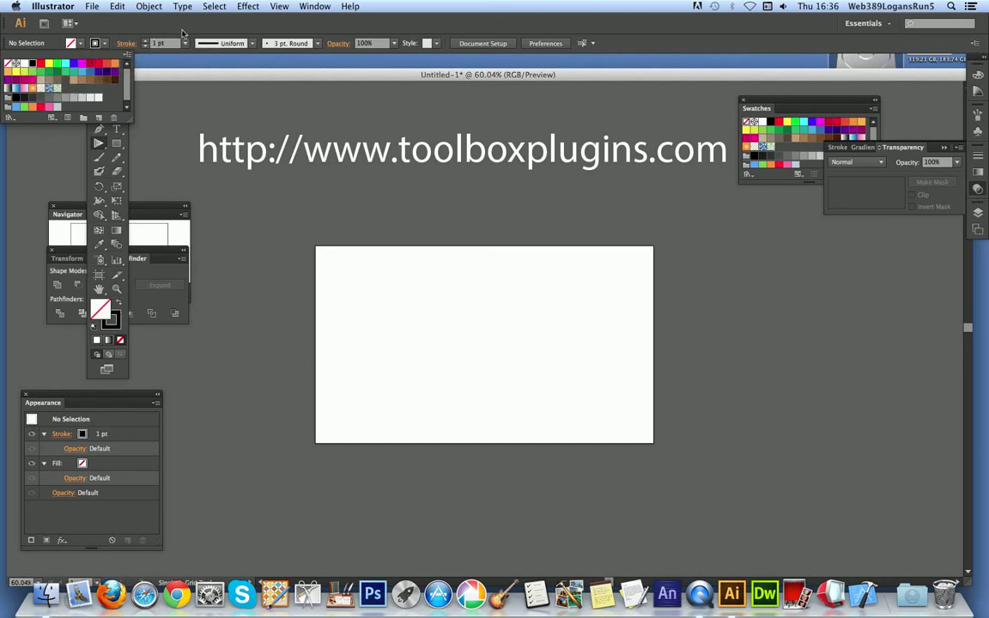
left_click(359, 114)
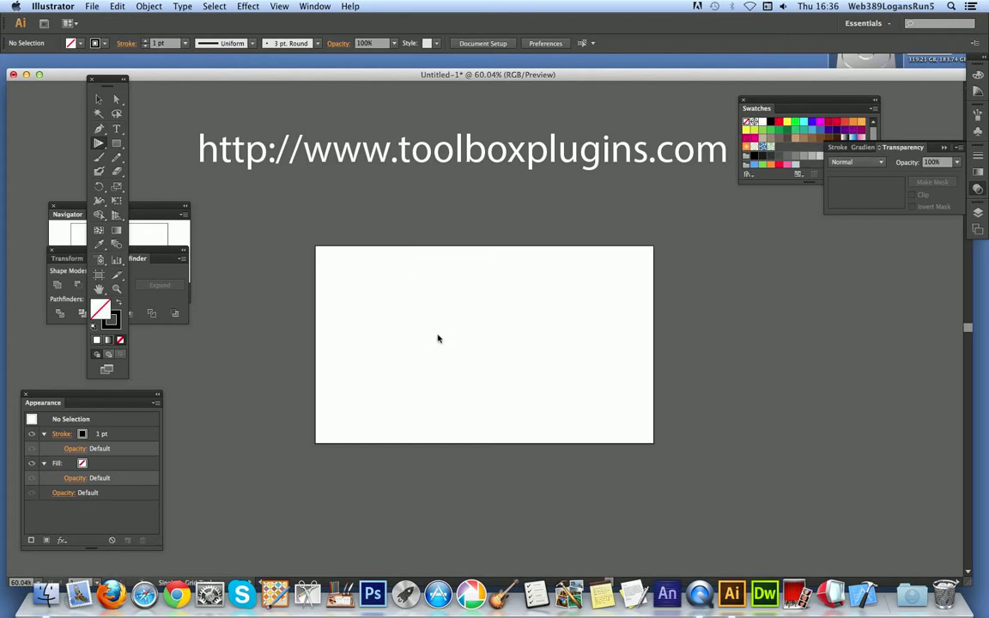
Draw three overlapping perspective grids converging lower right, lower left, and below the artboard.
left_click_drag(410, 319, 628, 401)
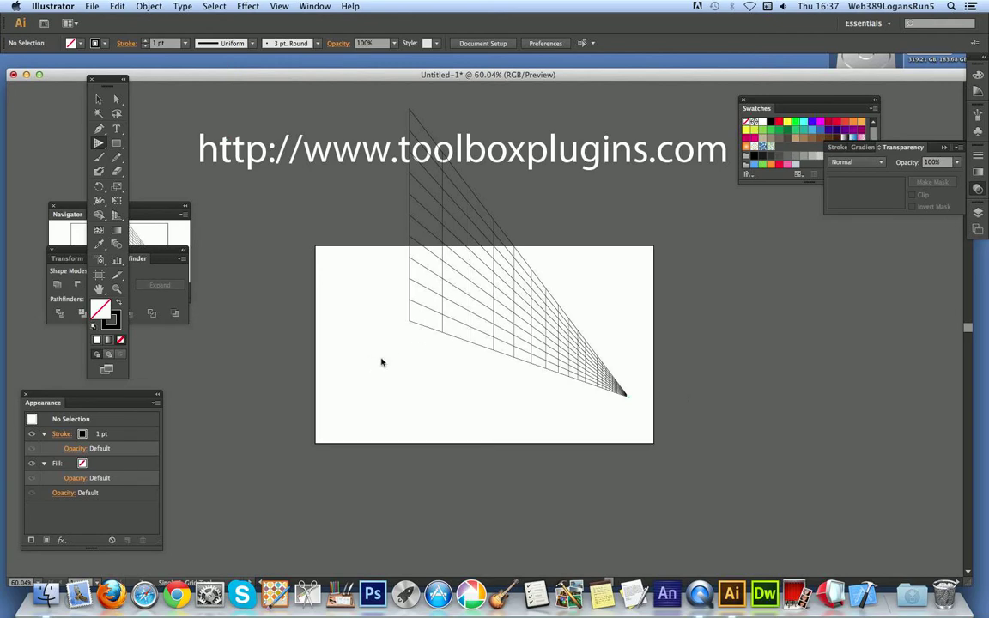
left_click_drag(406, 375, 300, 446)
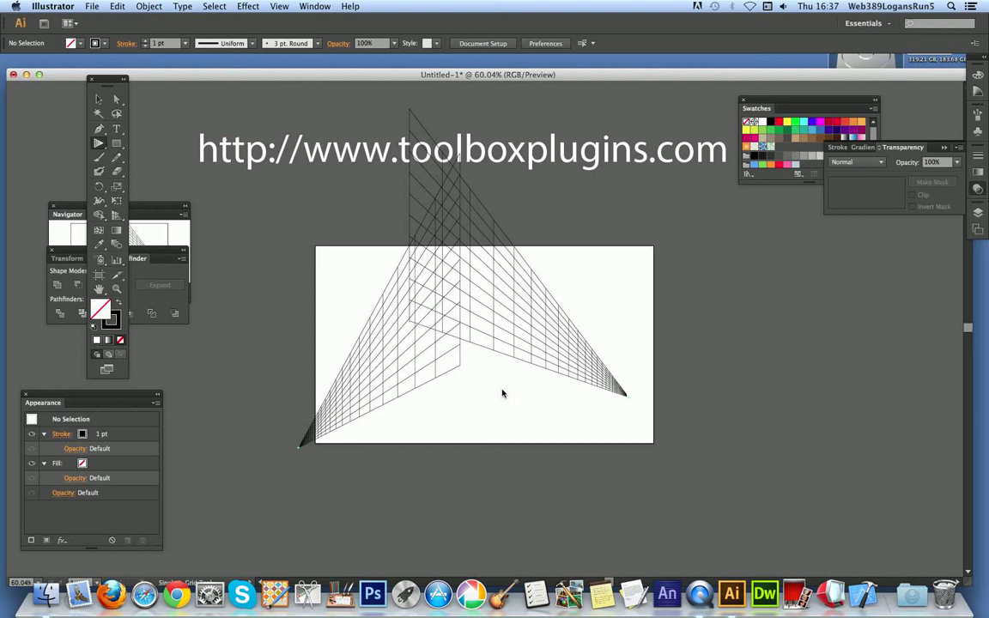
left_click_drag(502, 393, 582, 463)
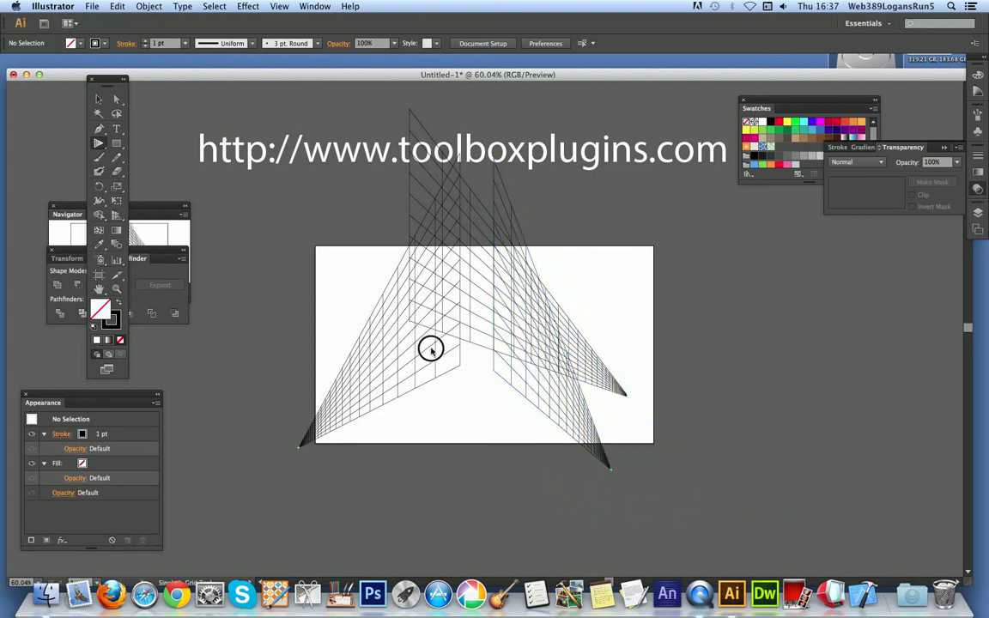
Undo all three perspective grids with Edit > Undo.
left_click(119, 6)
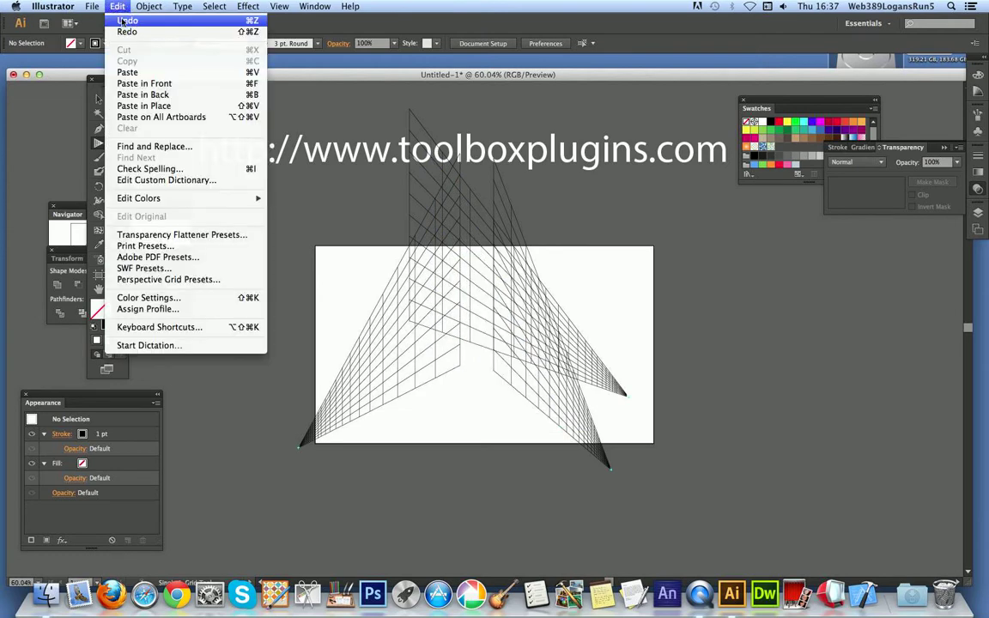
left_click(125, 19)
left_click(118, 6)
left_click(124, 20)
left_click(118, 7)
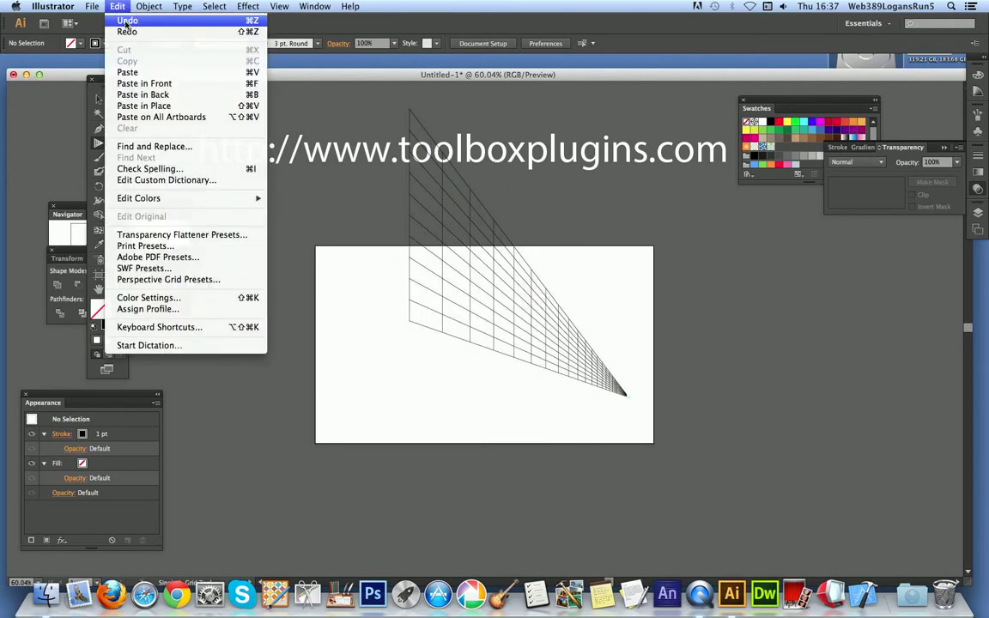
left_click(125, 20)
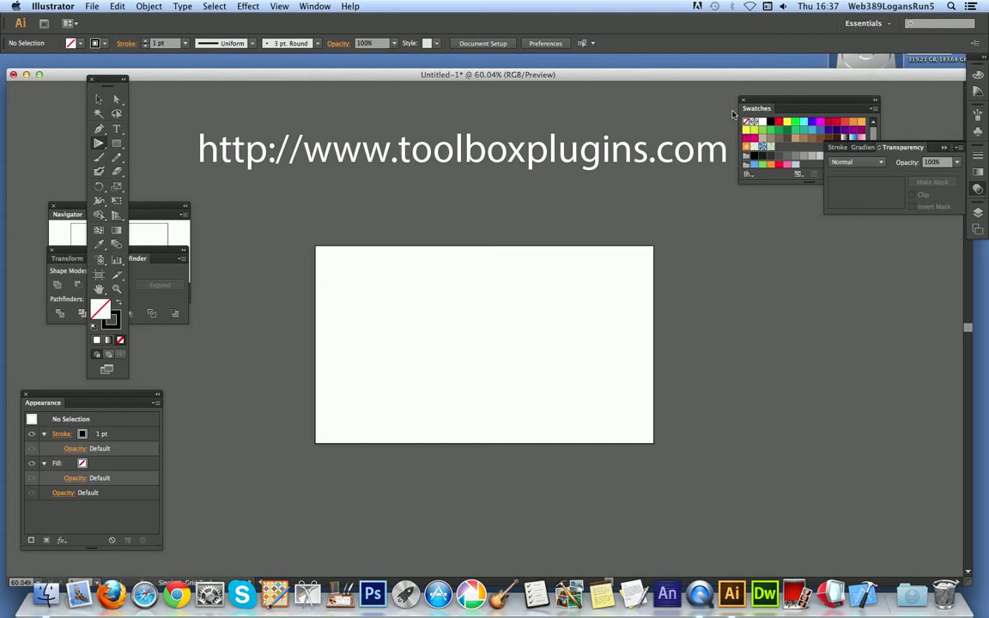
Change the stroke colour to red.
left_click(95, 43)
left_click(40, 63)
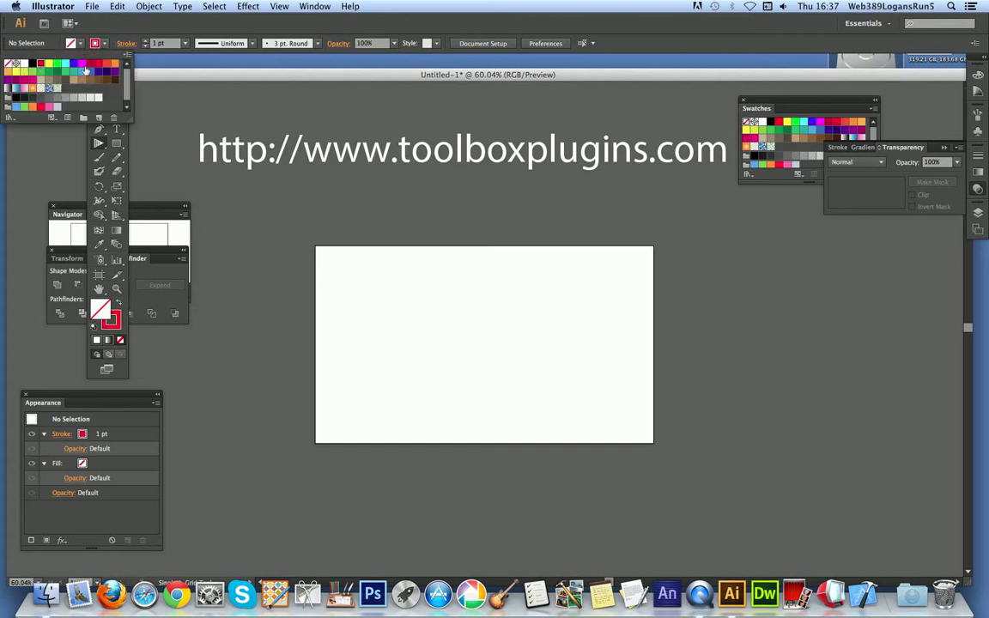
left_click(596, 405)
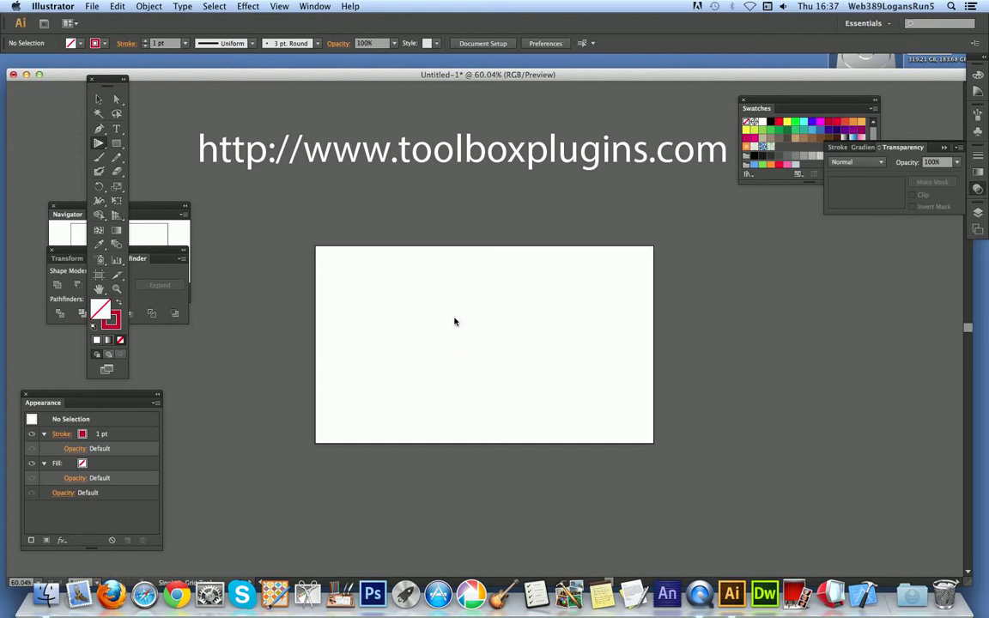
Draw a red grid, undo it, and redraw it lower, converging at the artboard's lower right.
left_click_drag(366, 280, 683, 412)
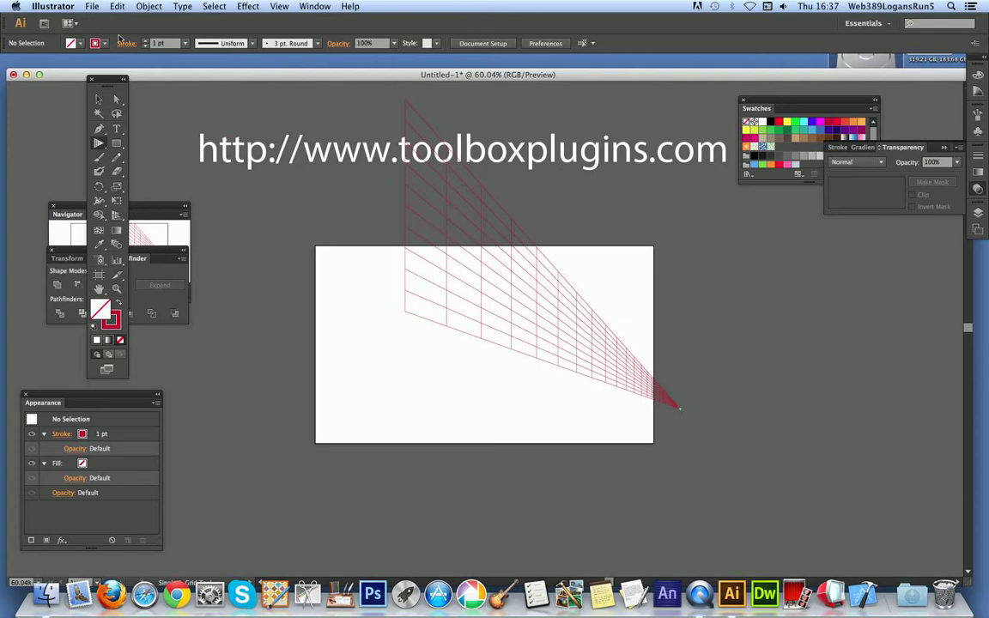
left_click(117, 6)
left_click(108, 21)
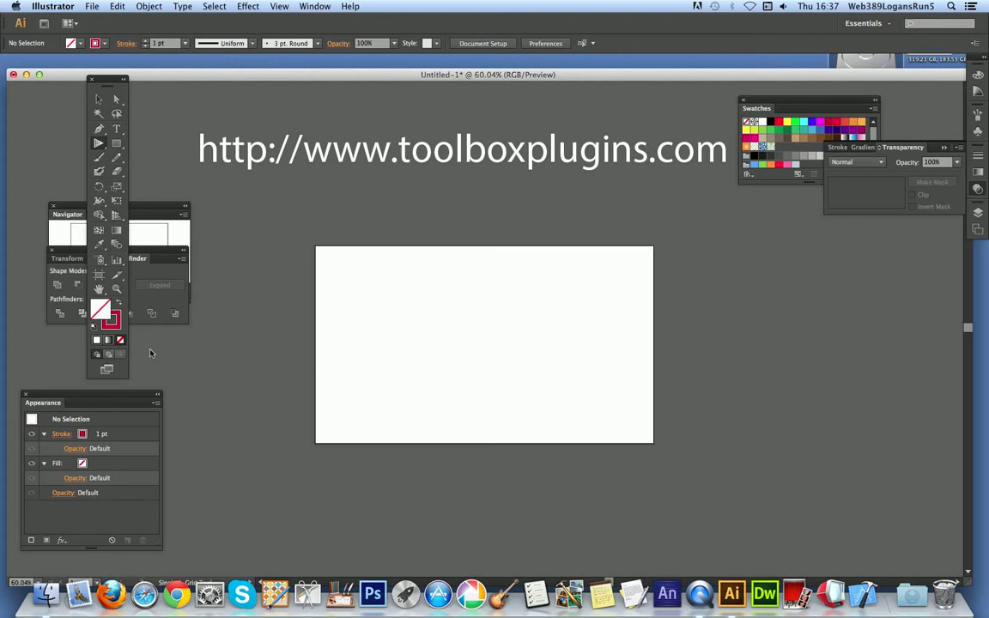
left_click_drag(475, 360, 628, 438)
left_click_drag(552, 442, 392, 370)
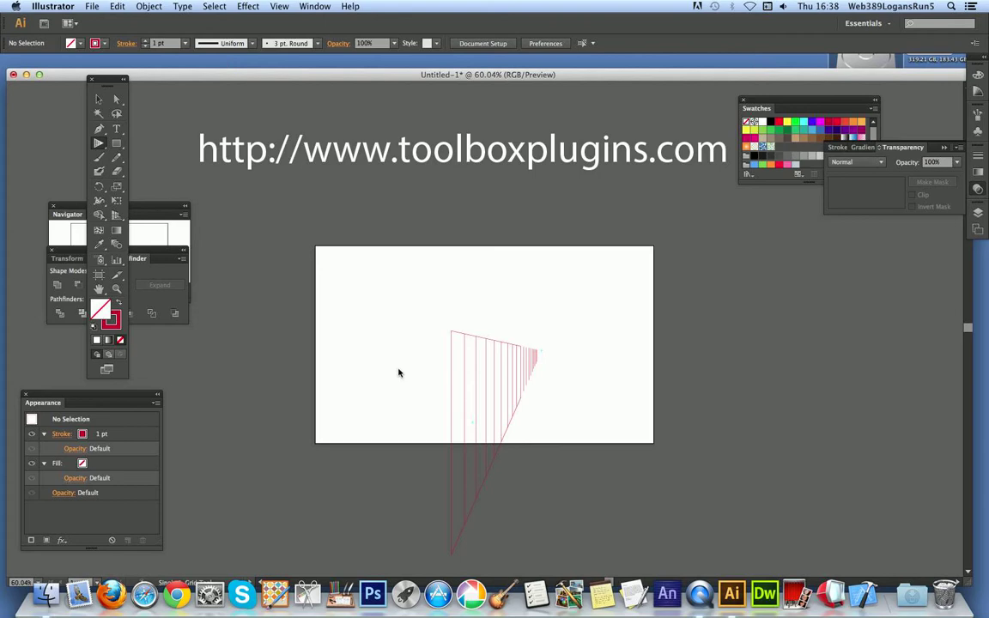
Undo the red grid, set a magenta 6 pt stroke, and drag a new grid across the artboard.
left_click(117, 6)
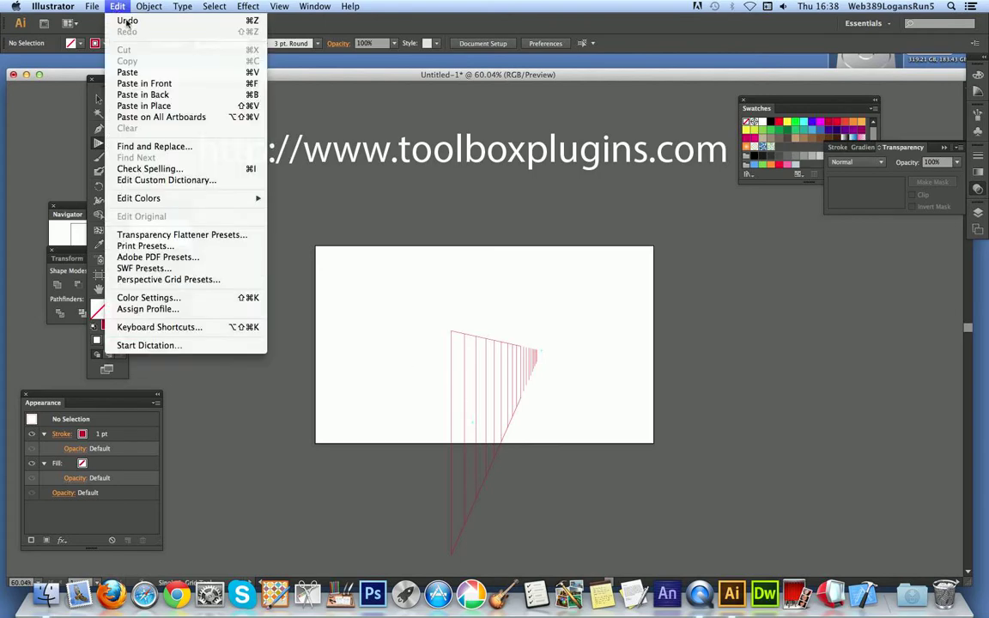
left_click(120, 20)
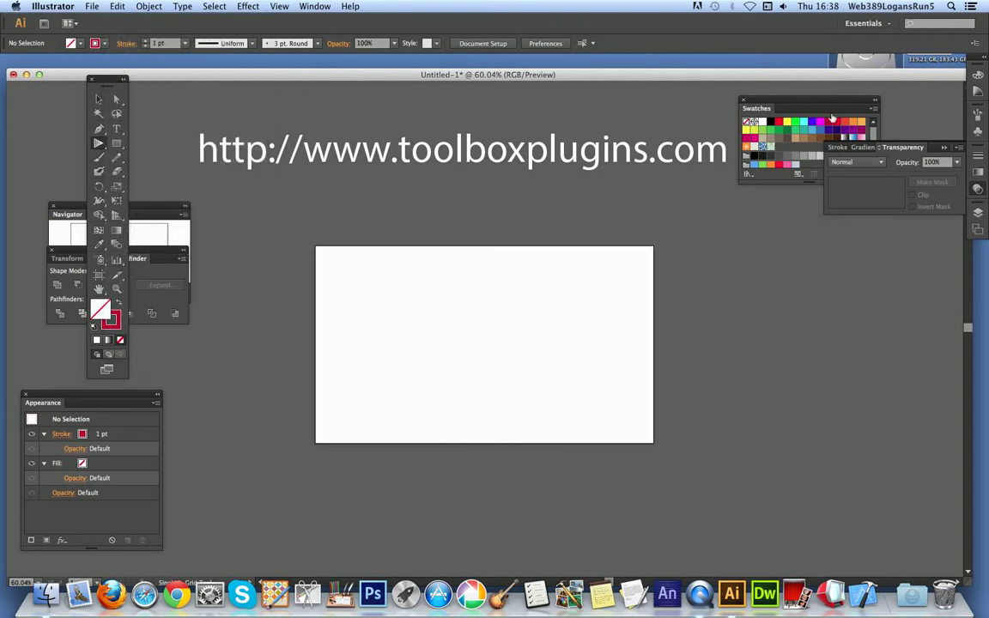
left_click(104, 43)
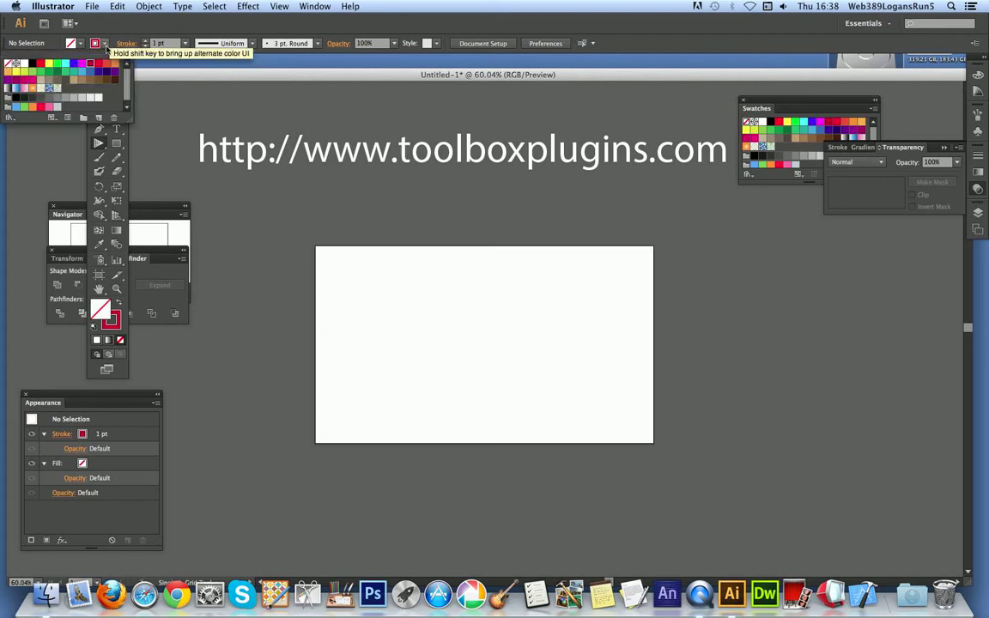
left_click(81, 65)
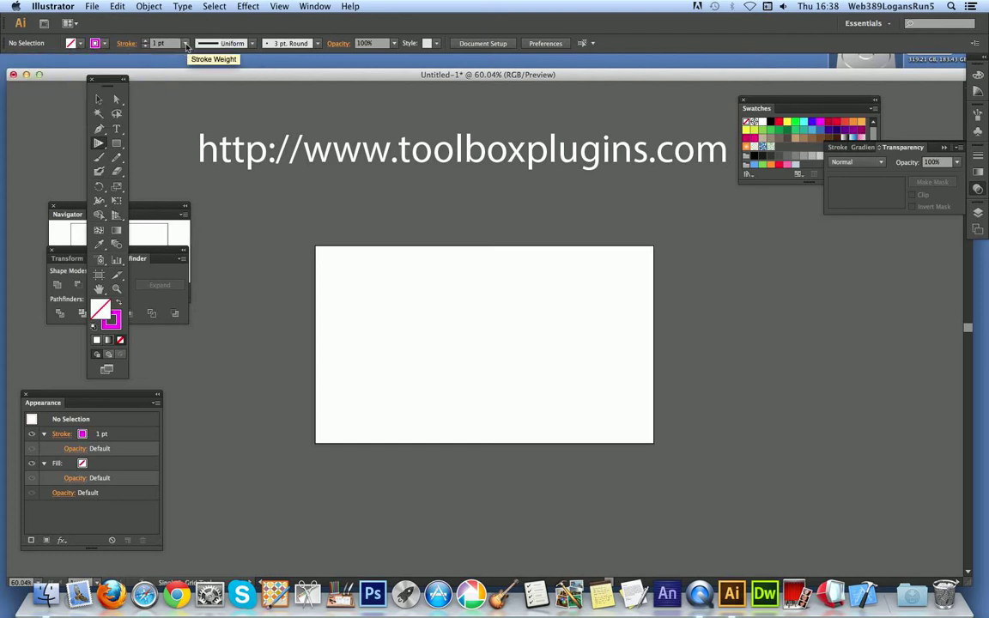
left_click(184, 43)
left_click(198, 159)
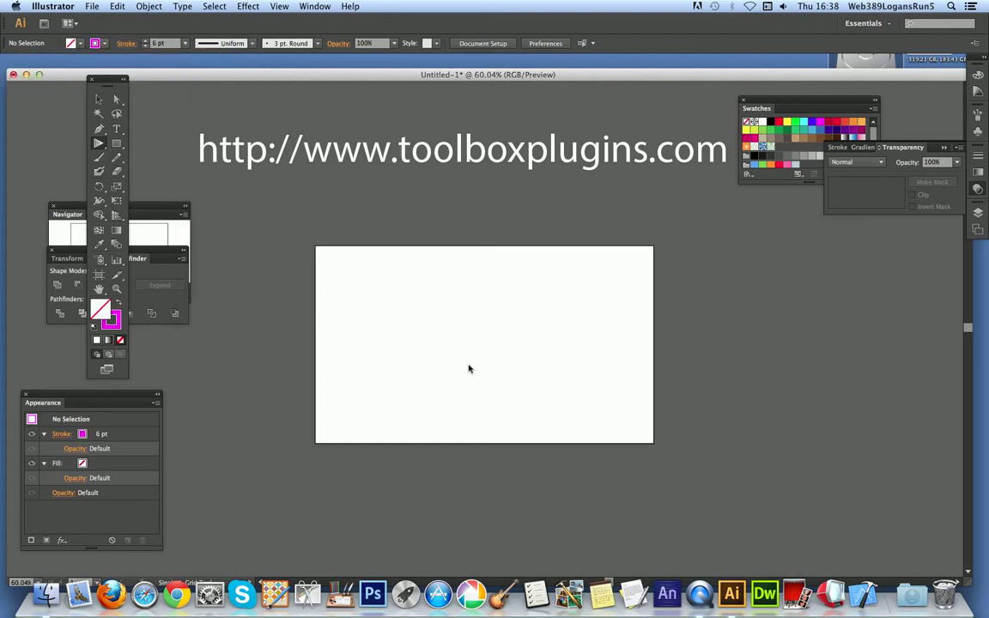
mouse_move(468, 369)
left_mouse_down()
mouse_move(633, 408)
mouse_move(744, 415)
left_mouse_up()
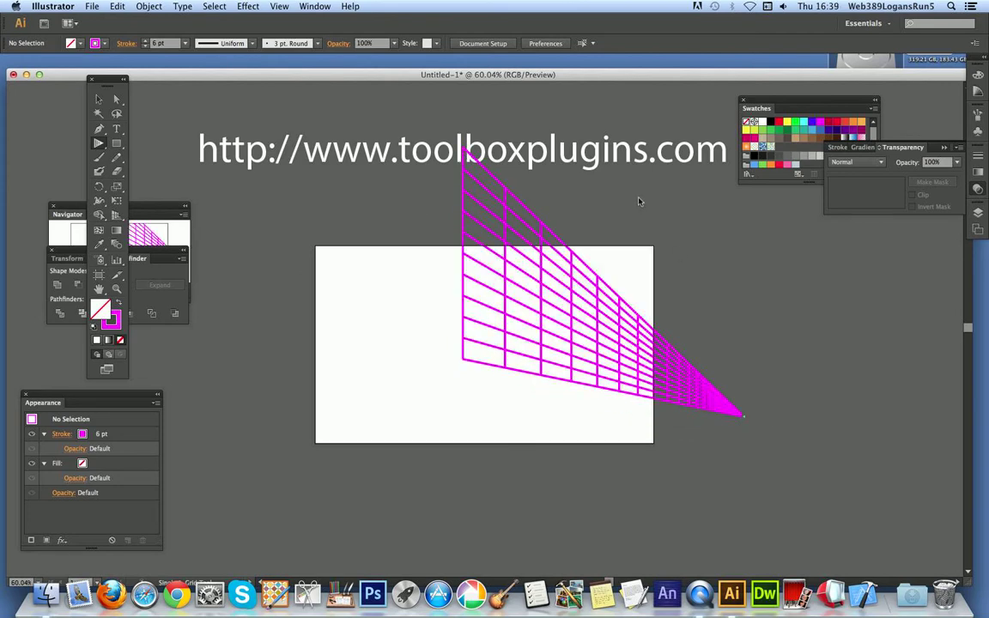
Marquee-select the magenta grid and group its paths with Object > Group.
left_click(99, 99)
left_click_drag(408, 192, 597, 414)
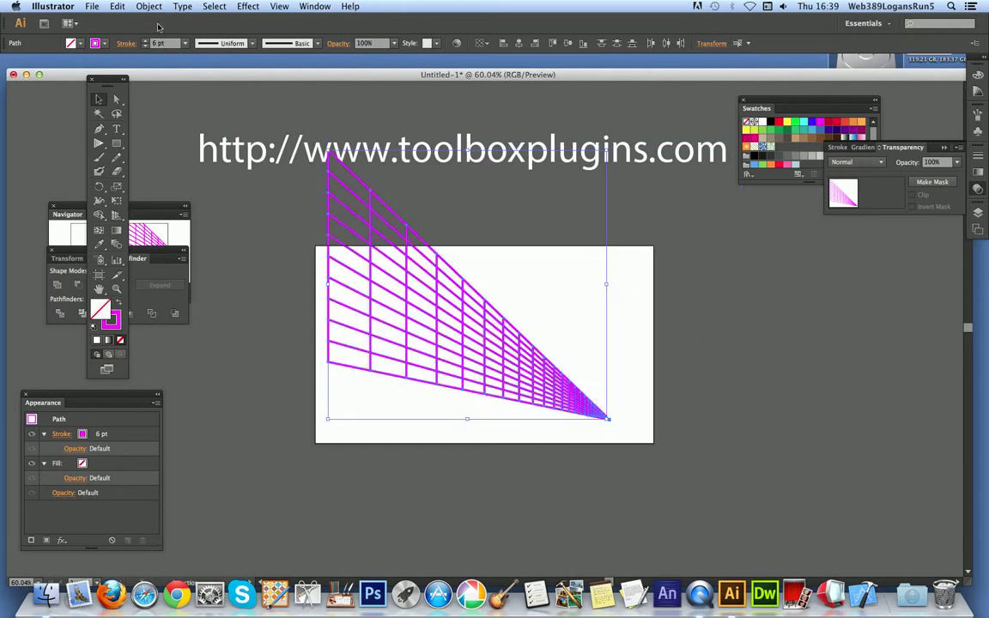
left_click(149, 6)
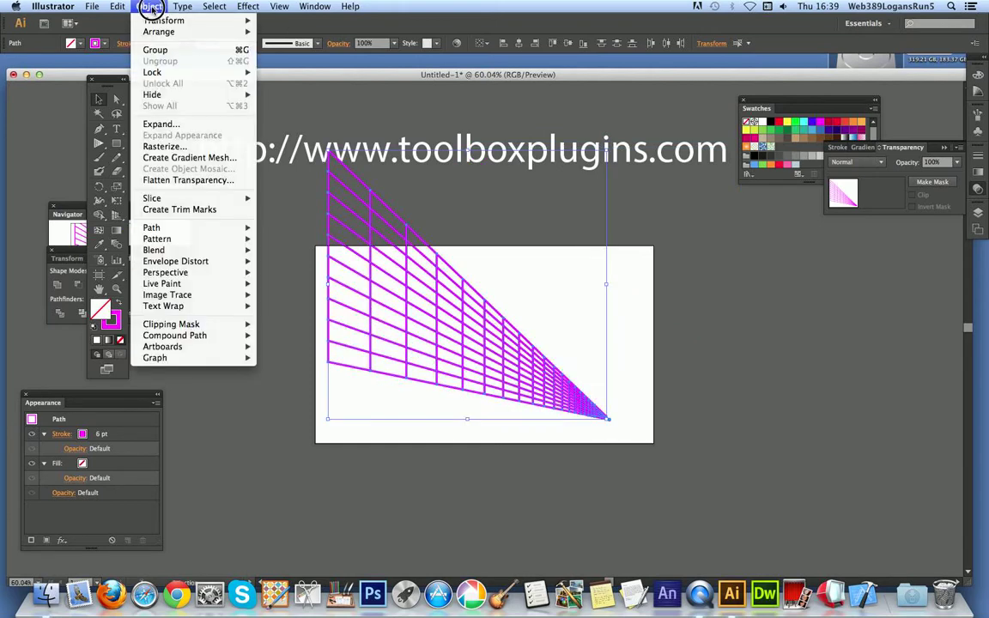
left_click(157, 50)
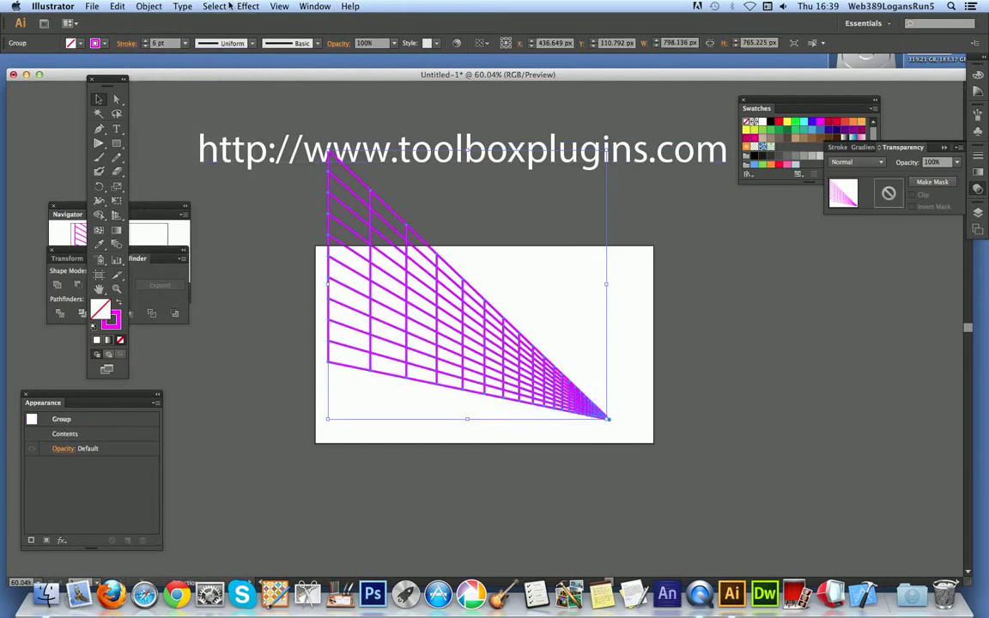
left_click(252, 43)
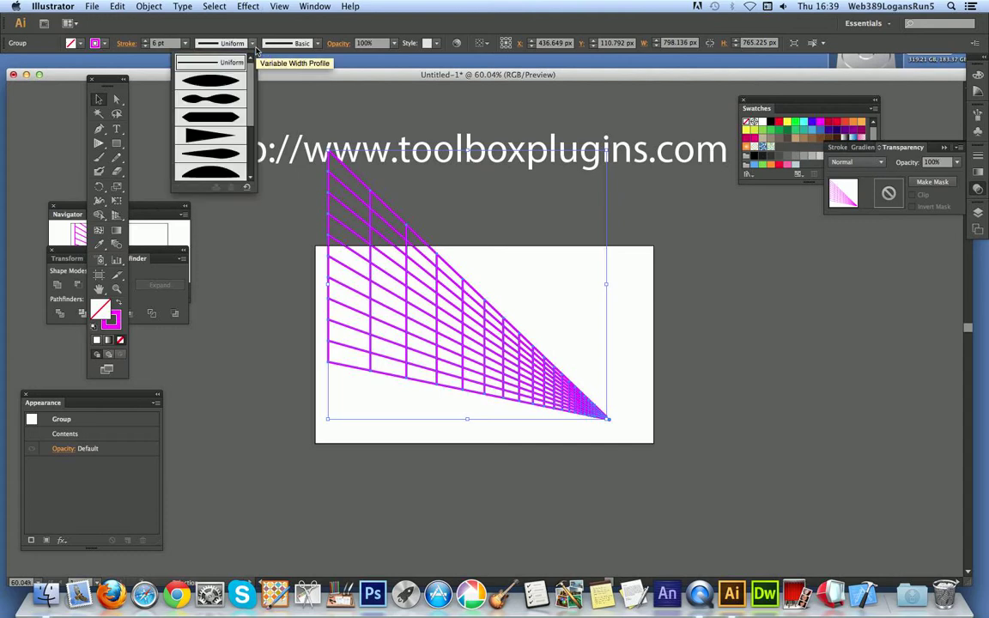
Give the grouped grid Width Profile 1, 14 pt weight, black fill and crimson stroke.
left_click(221, 87)
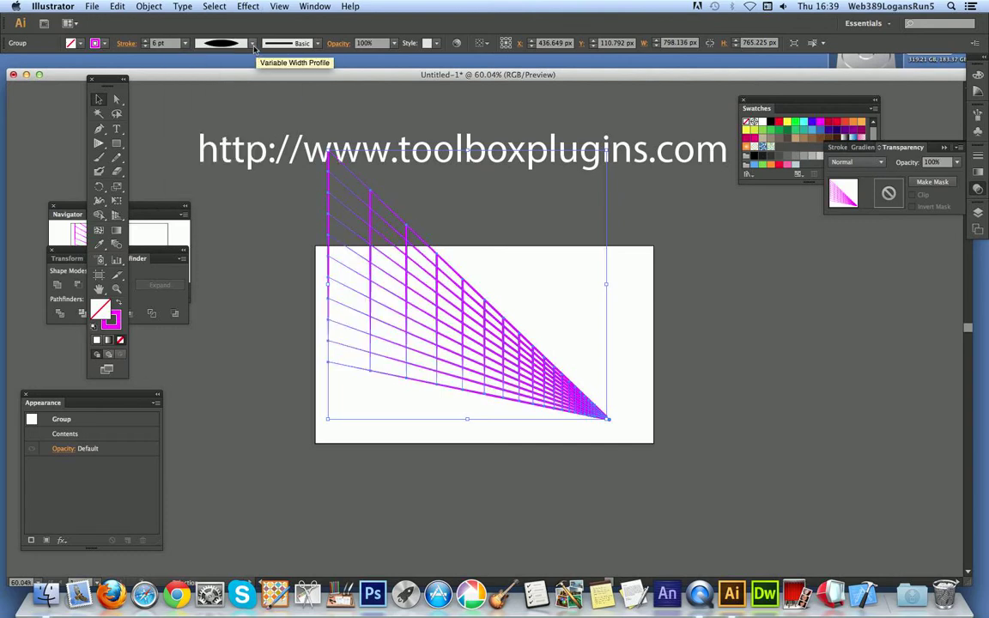
left_click(184, 43)
left_click(193, 206)
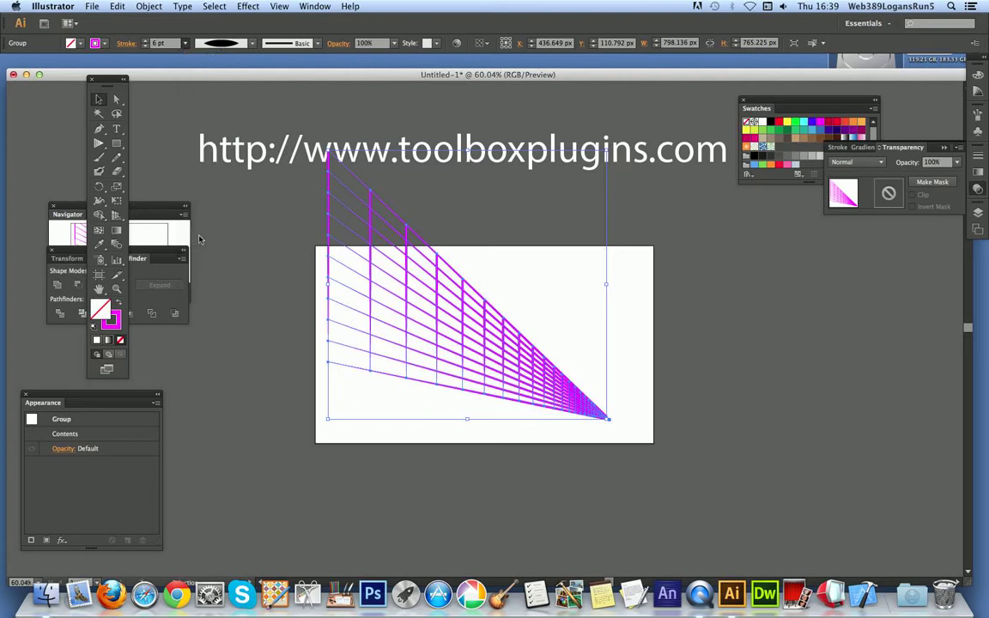
left_click(770, 122)
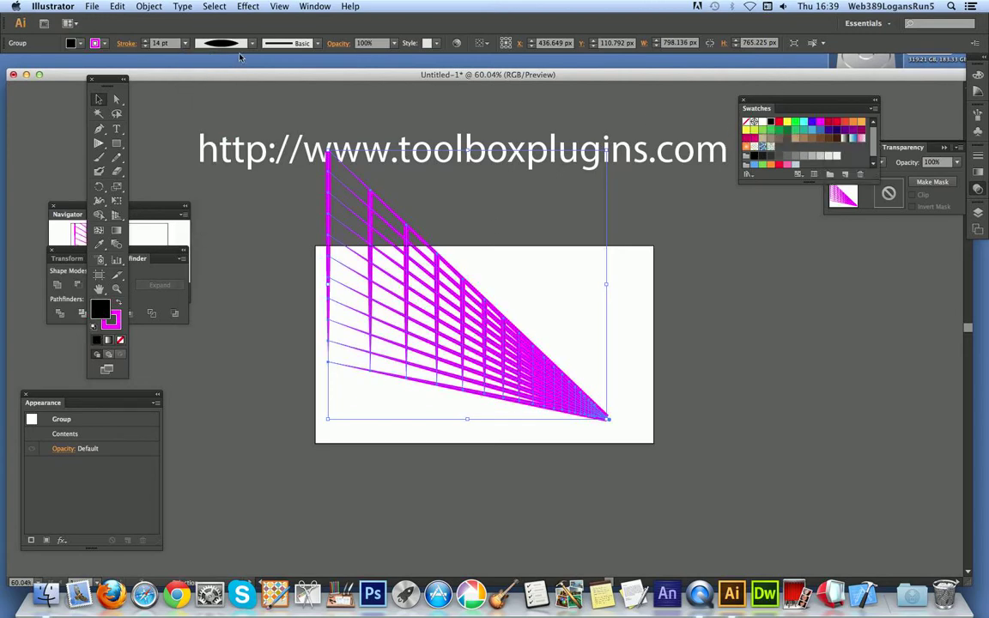
left_click(104, 43)
left_click(90, 65)
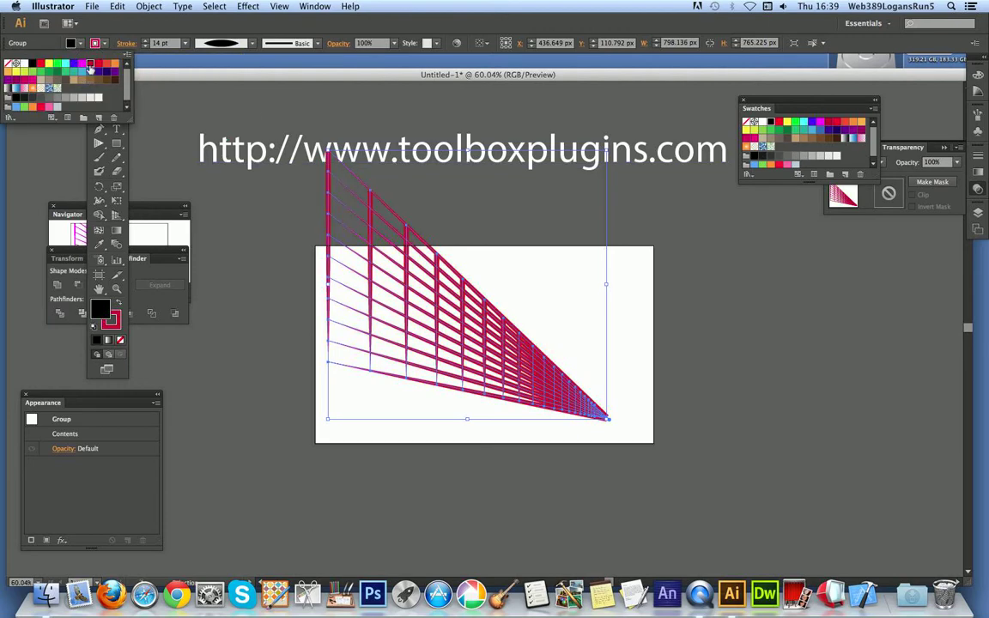
left_click(494, 344)
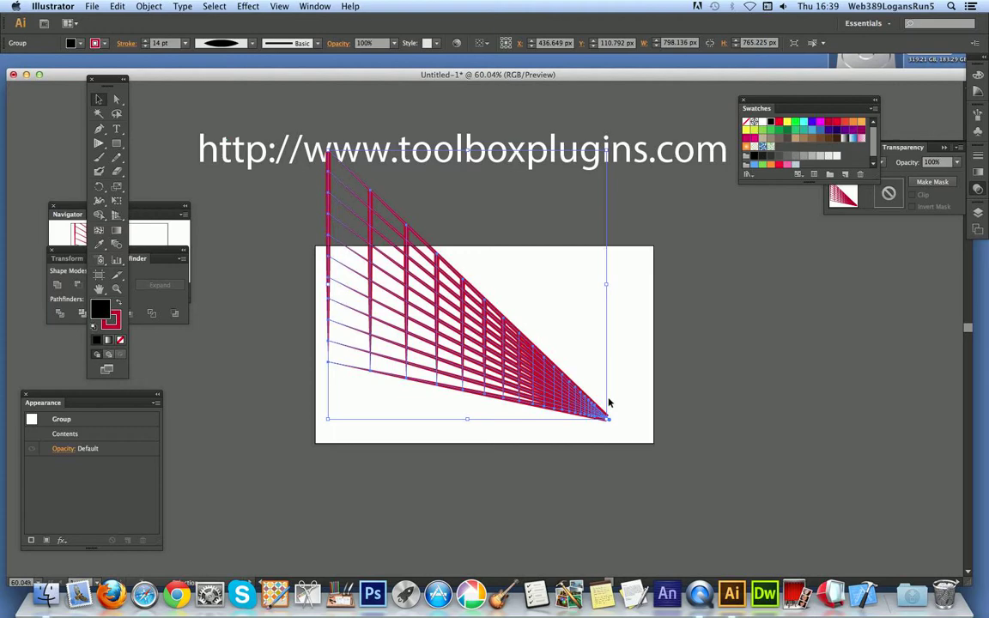
Stretch the grid's bottom edge down, then Free Transform its top-left corner down-left.
left_click_drag(469, 419, 471, 463)
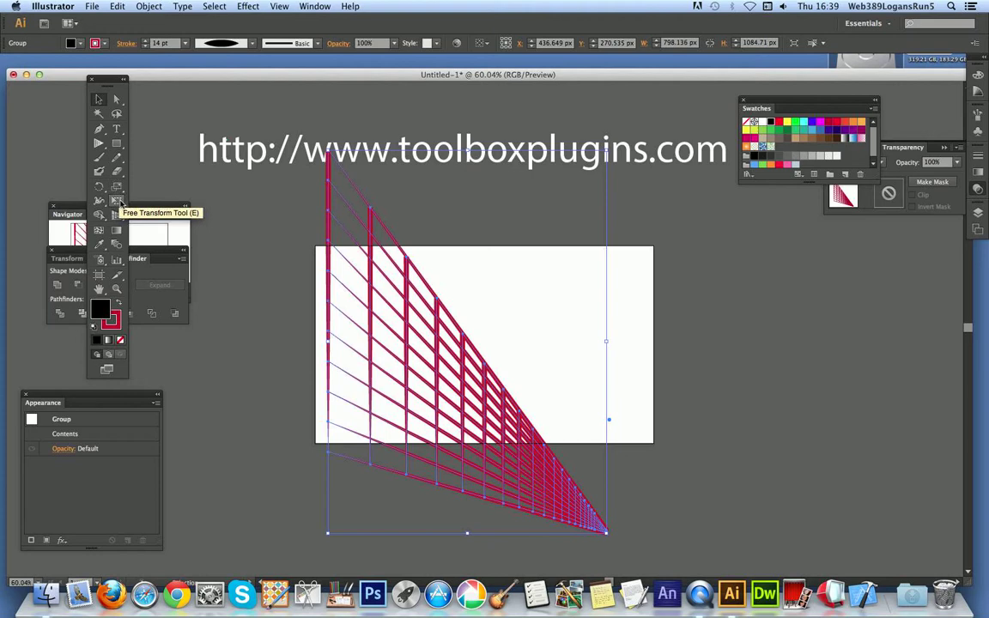
left_click(119, 202)
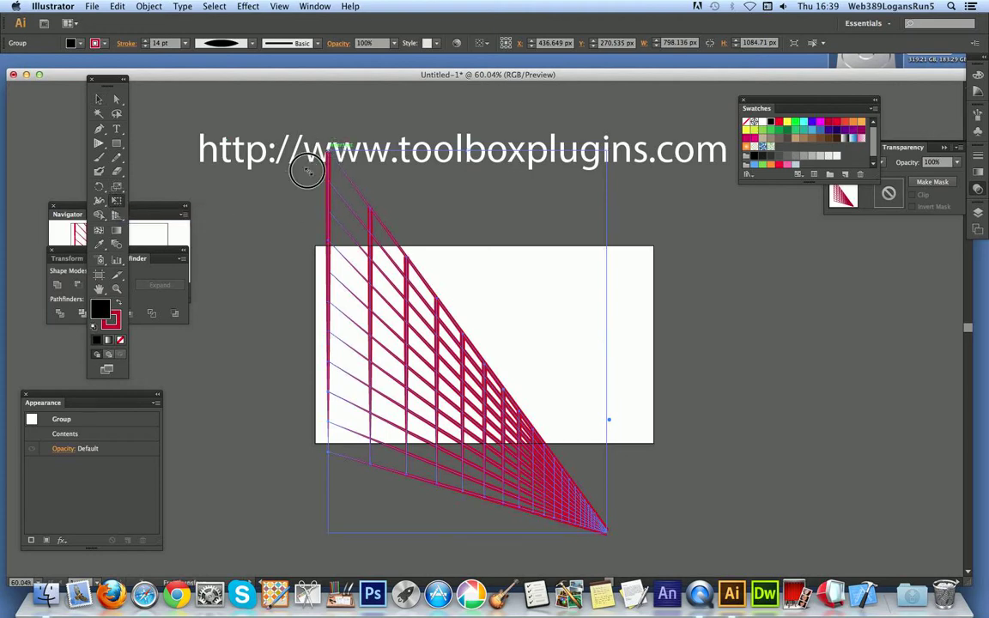
left_click_drag(307, 172, 262, 339)
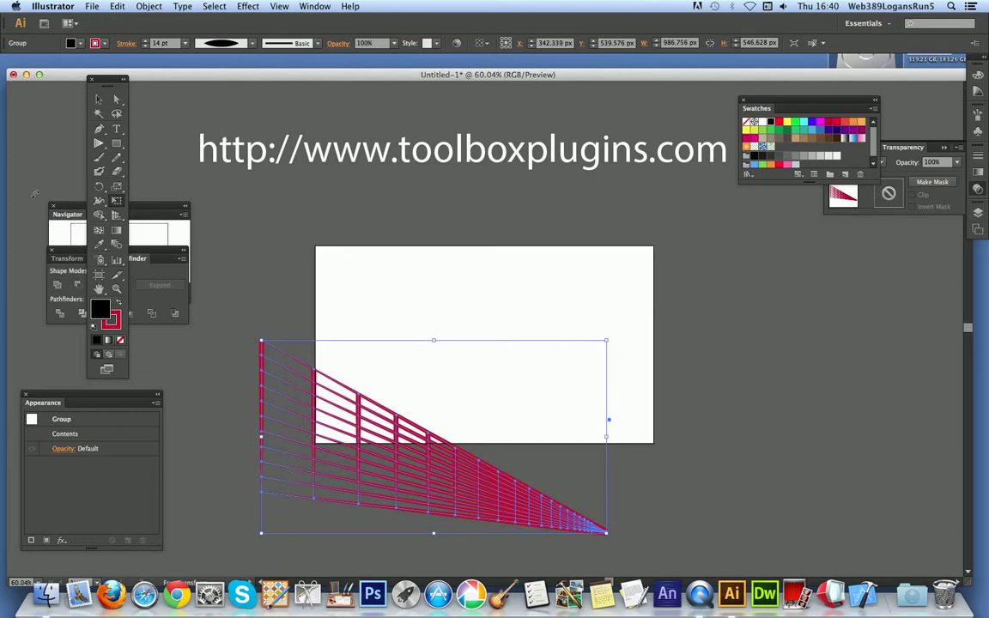
left_click_drag(99, 143, 193, 211)
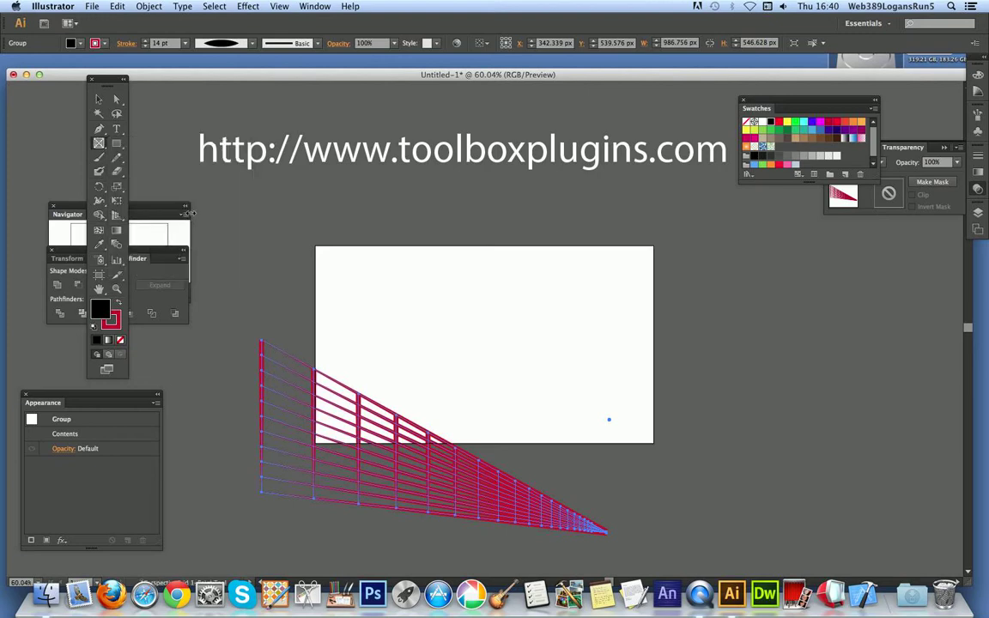
Set Fill to None and draw two 1-point perspective grids across the artboard's upper right.
left_click(73, 43)
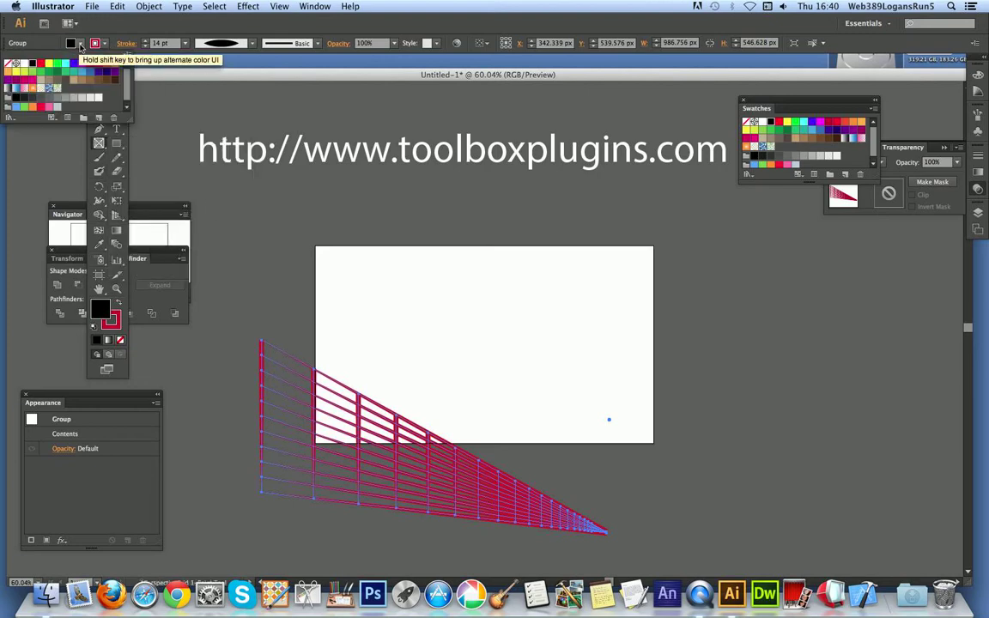
left_click(8, 64)
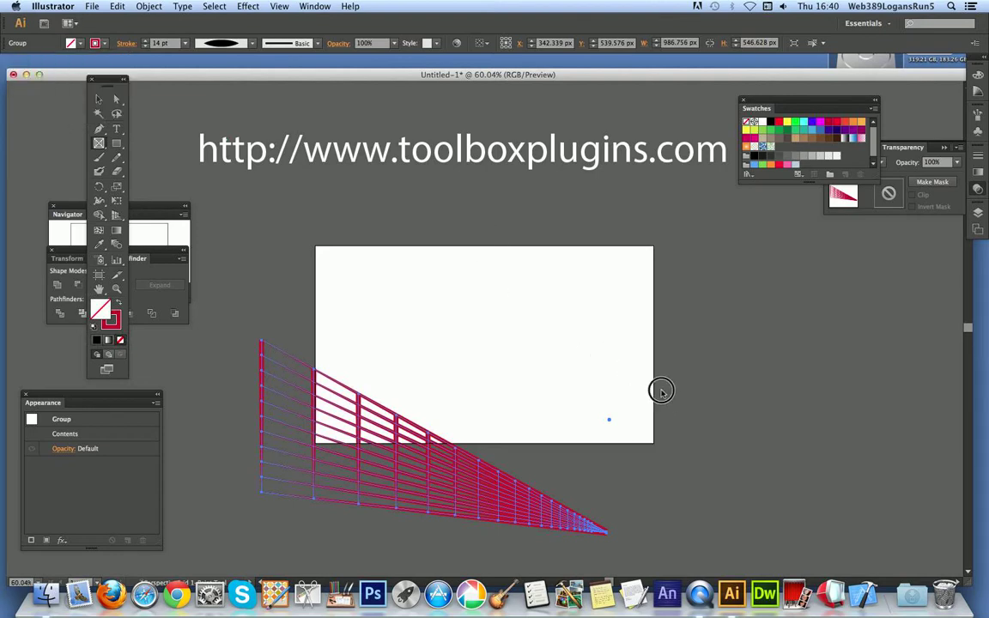
left_click_drag(503, 256, 745, 256)
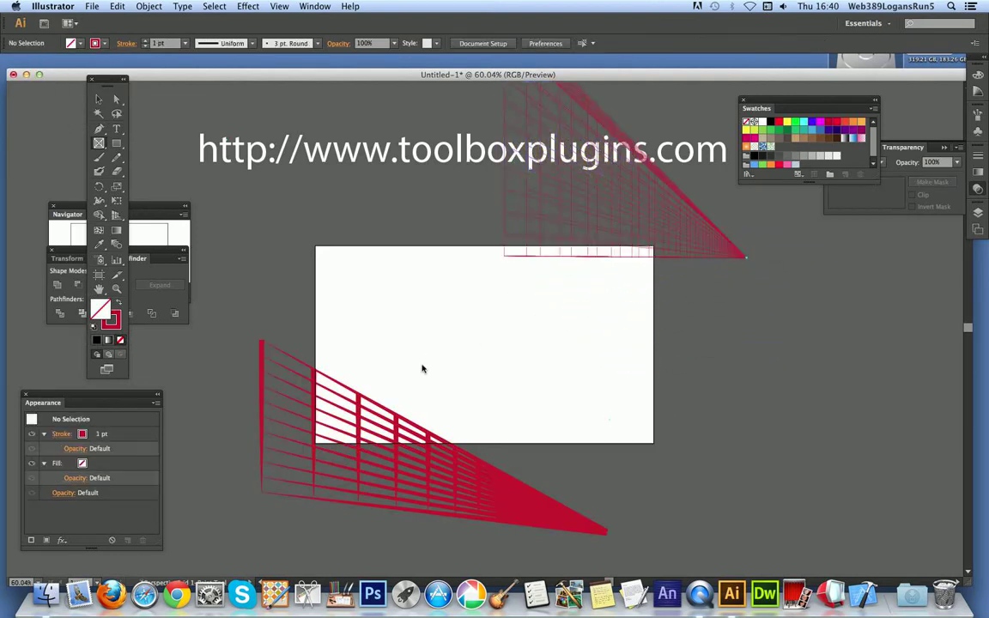
left_click_drag(442, 339, 673, 161)
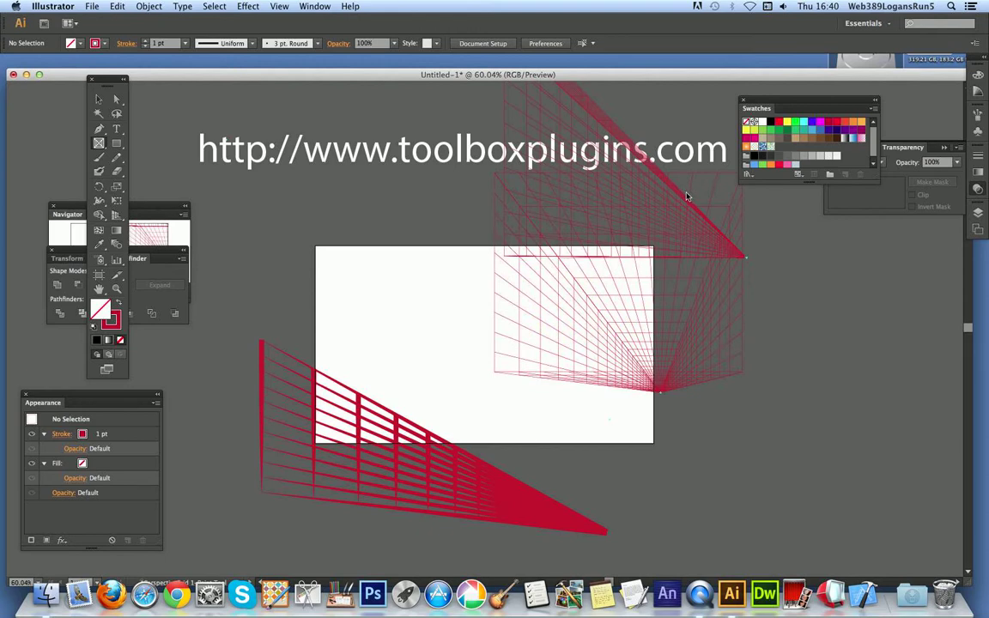